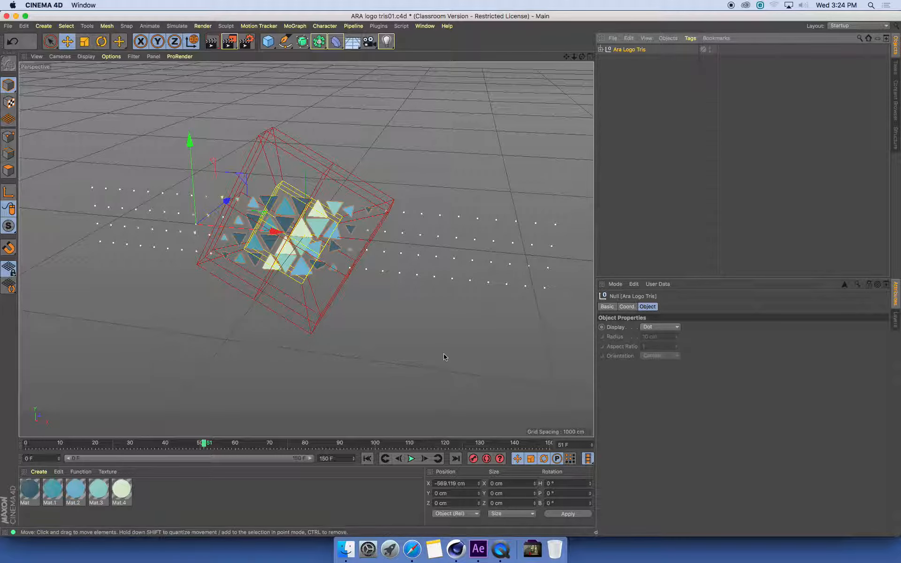
Merge ARA logo tris01.c4d from the Downloads folder into the Ara Walkway Tracked.c4d project.
{"action": "left_click", "coordinate": [425, 26]}
{"action": "left_click", "coordinate": [470, 267]}
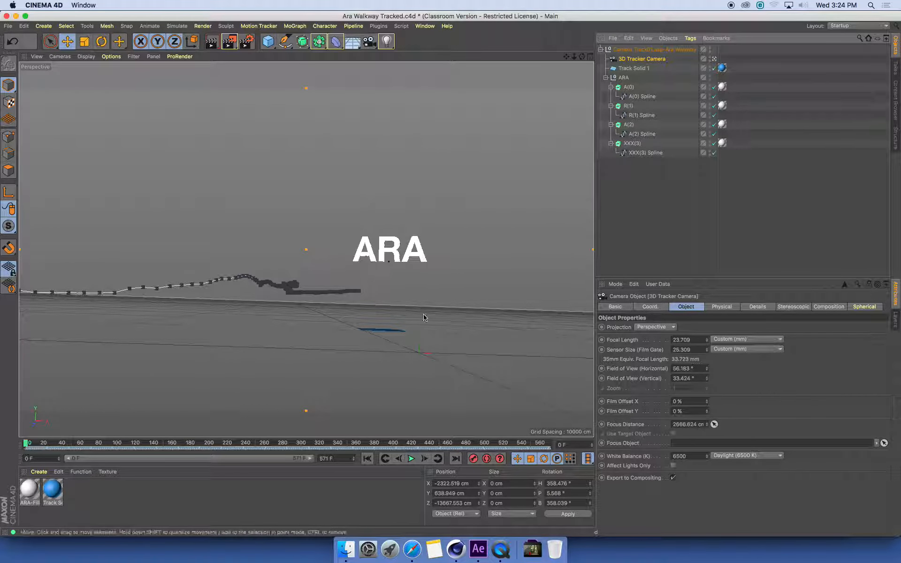
{"action": "left_click", "coordinate": [8, 26]}
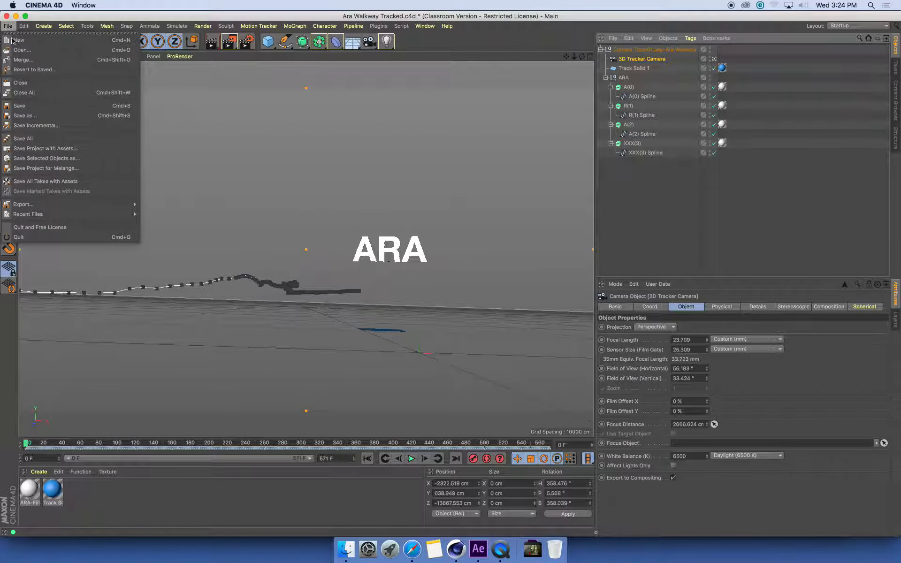
{"action": "left_click", "coordinate": [39, 61]}
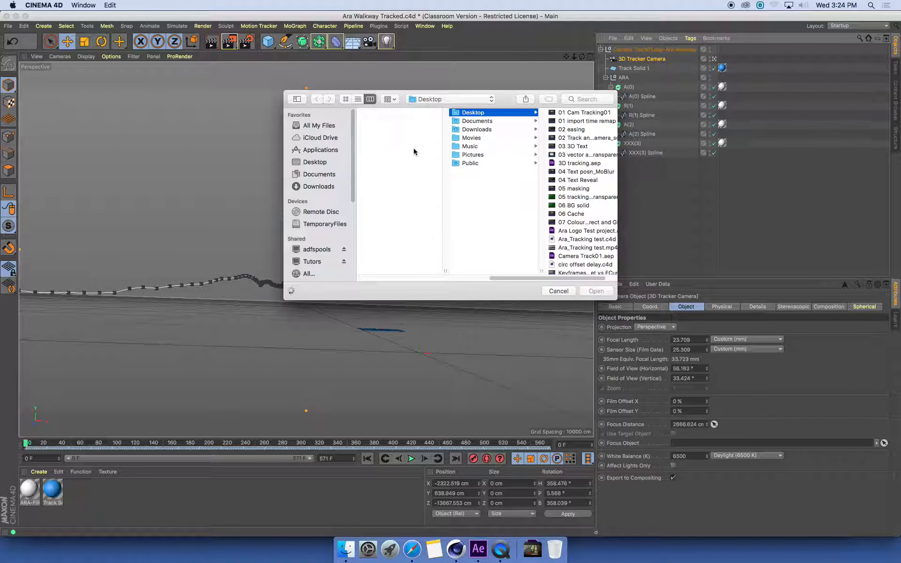
{"action": "left_click", "coordinate": [329, 186]}
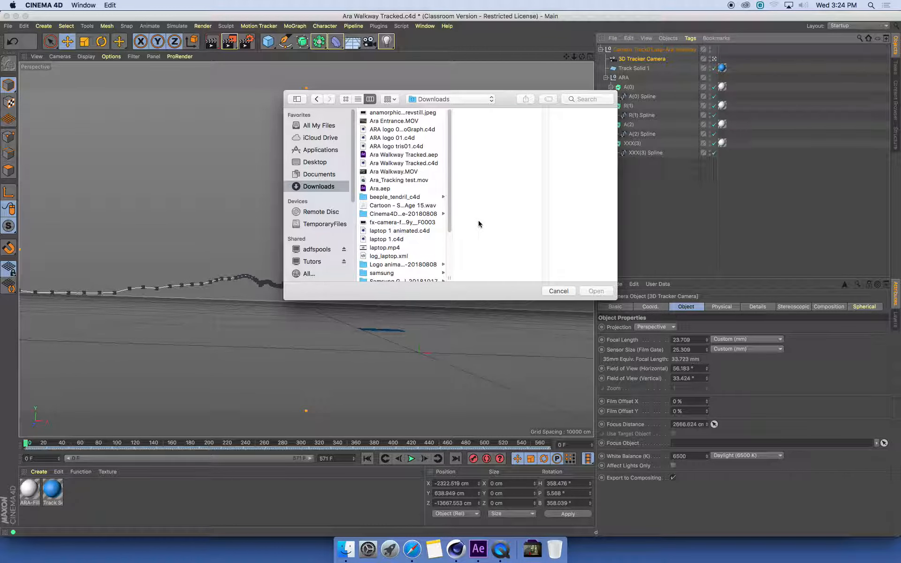
{"action": "left_click", "coordinate": [400, 147]}
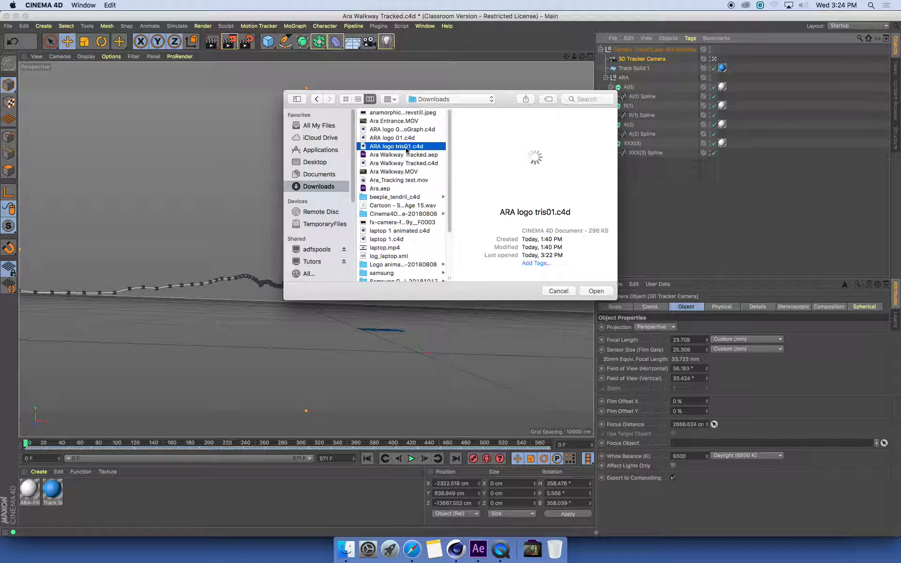
{"action": "left_click", "coordinate": [597, 291]}
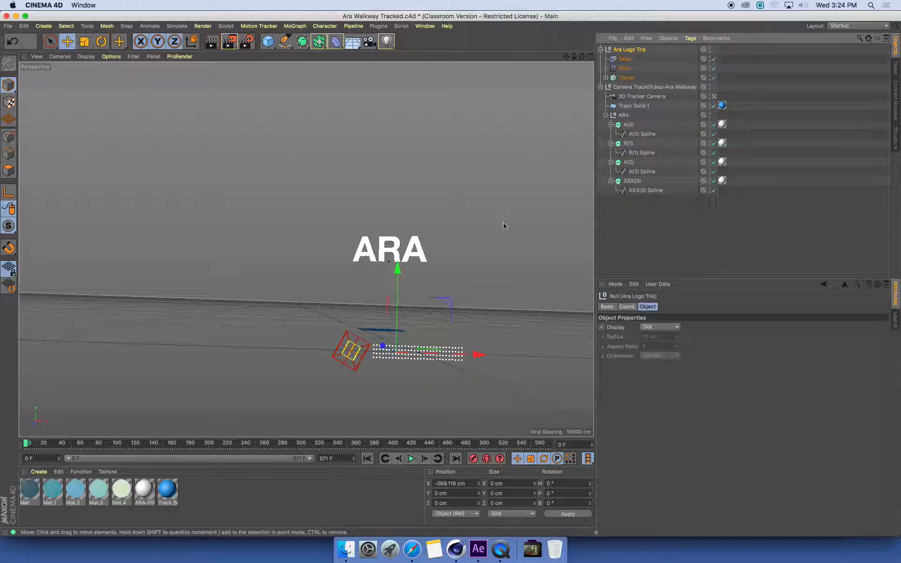
Leave the 3D Tracker Camera view for the free perspective view and go to frame 45, framing the merged logo and ARA text.
{"action": "left_click", "coordinate": [601, 87]}
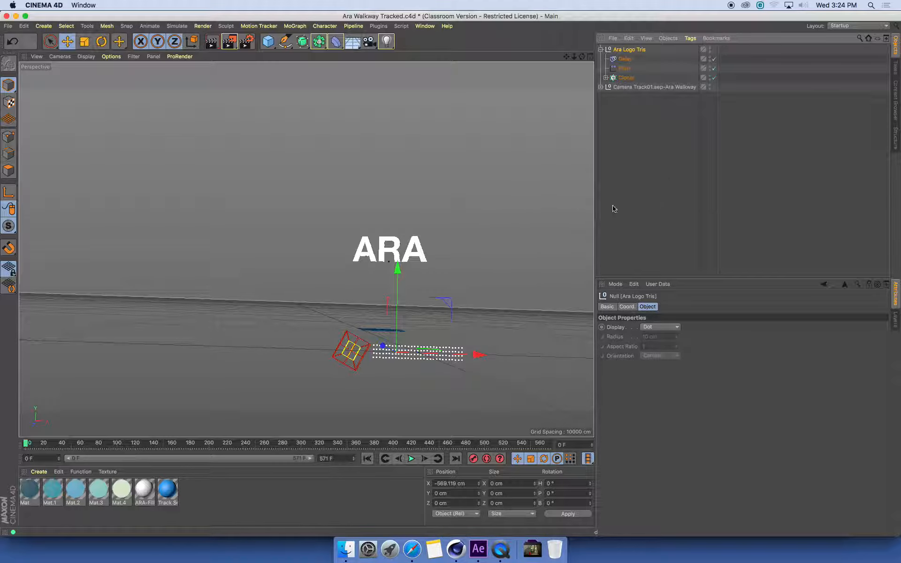
{"action": "left_click", "coordinate": [601, 87]}
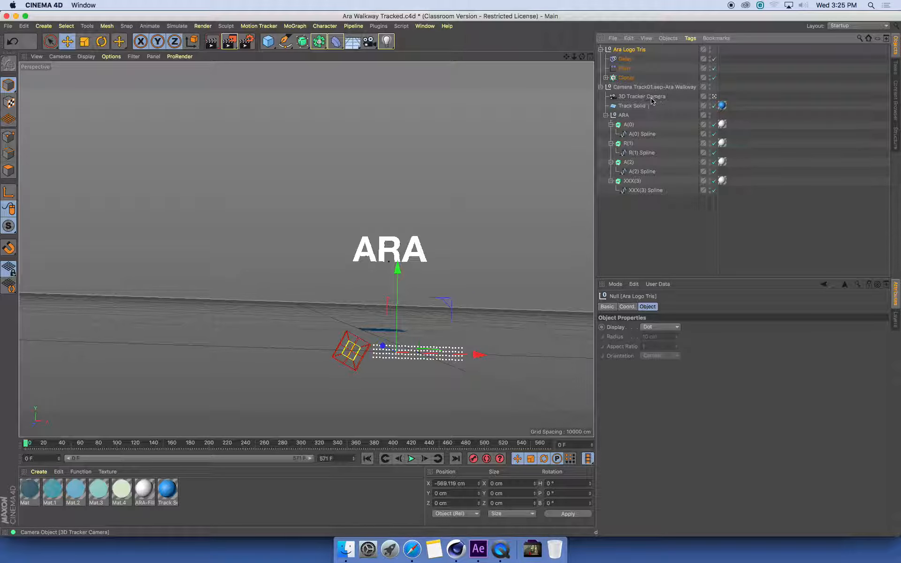
{"action": "left_click", "coordinate": [714, 97]}
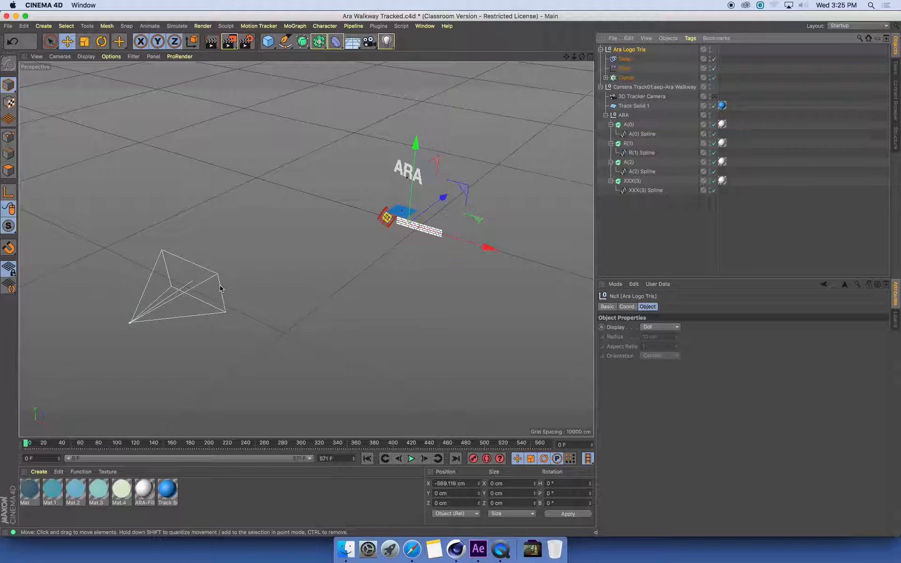
{"action": "left_click_drag", "start_coordinate": [254, 229], "coordinate": [309, 220], "text": "alt"}
{"action": "right_click_drag", "start_coordinate": [309, 220], "coordinate": [419, 216], "text": "alt"}
{"action": "middle_click_drag", "start_coordinate": [419, 216], "coordinate": [295, 234], "text": "alt"}
{"action": "left_click_drag", "start_coordinate": [294, 233], "coordinate": [372, 267], "text": "alt"}
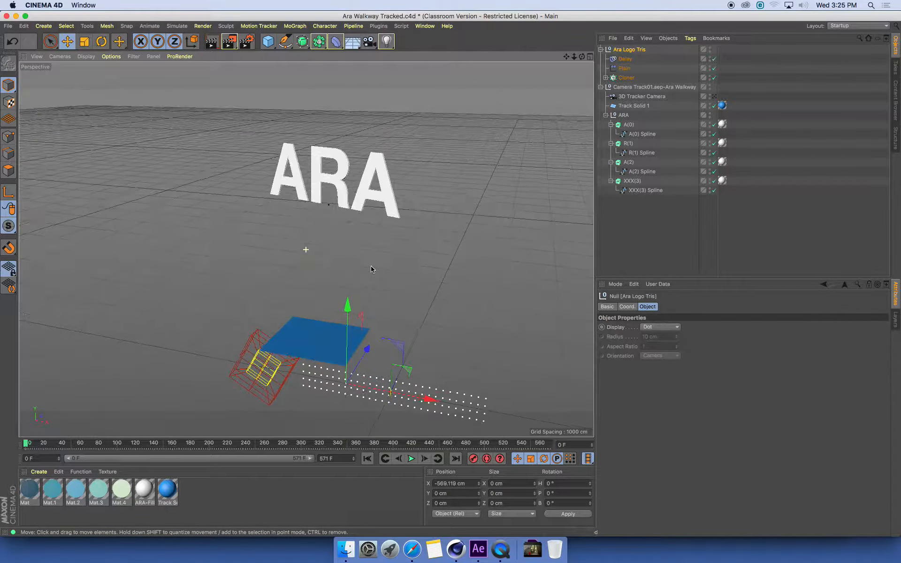
{"action": "left_click_drag", "start_coordinate": [35, 445], "coordinate": [67, 446]}
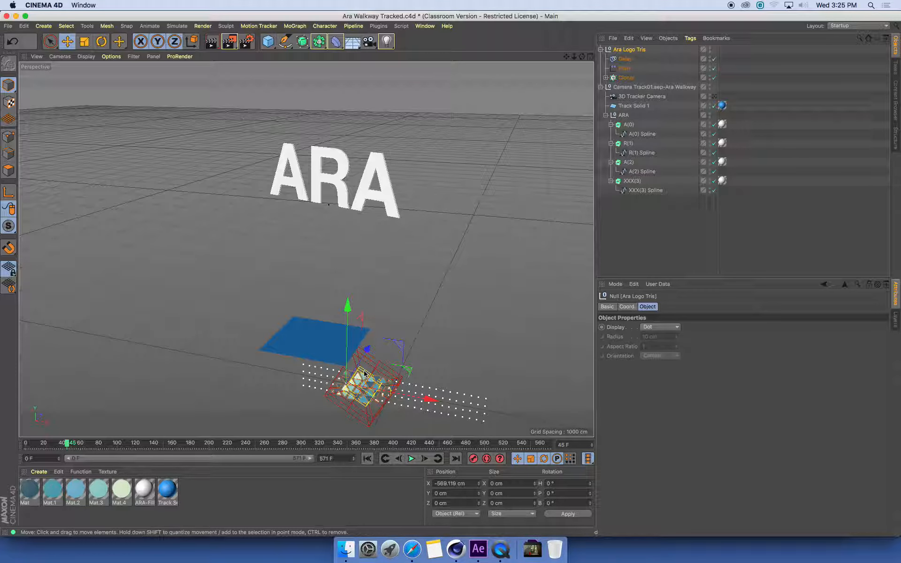
{"action": "left_click_drag", "start_coordinate": [358, 223], "coordinate": [258, 249], "text": "alt"}
{"action": "left_click_drag", "start_coordinate": [362, 235], "coordinate": [428, 247], "text": "alt"}
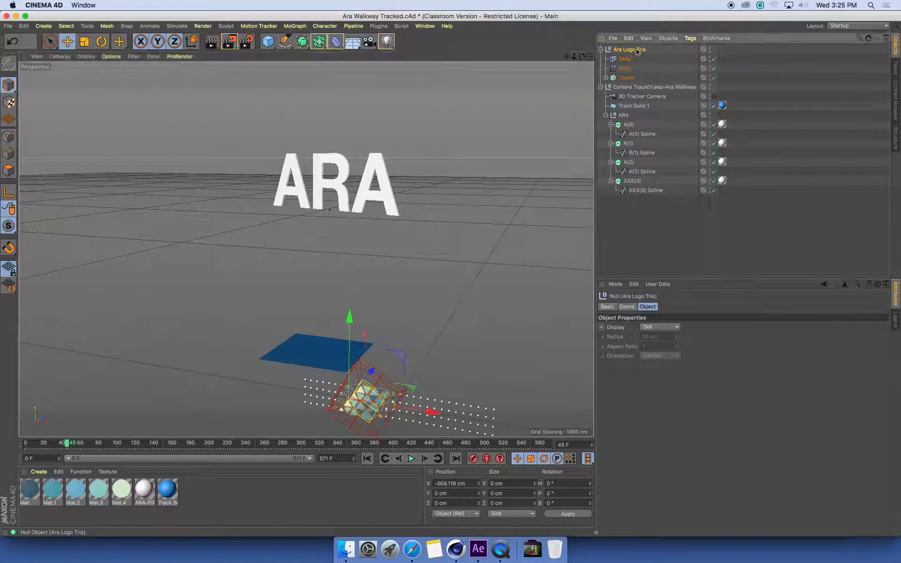
Move the Ara Logo Tris null up beneath the ARA text, to about X -1333 cm and Y 1960 cm.
{"action": "left_click", "coordinate": [601, 49]}
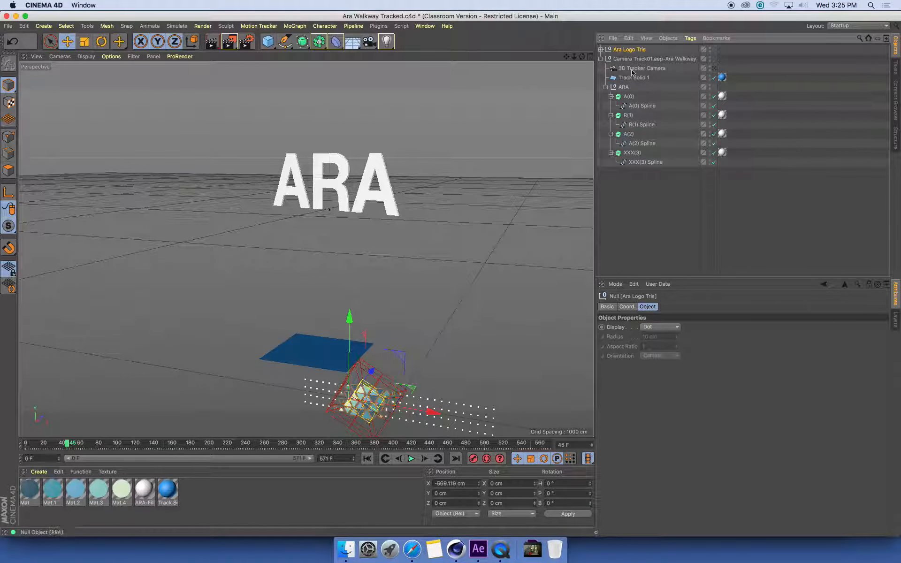
{"action": "left_click", "coordinate": [601, 49]}
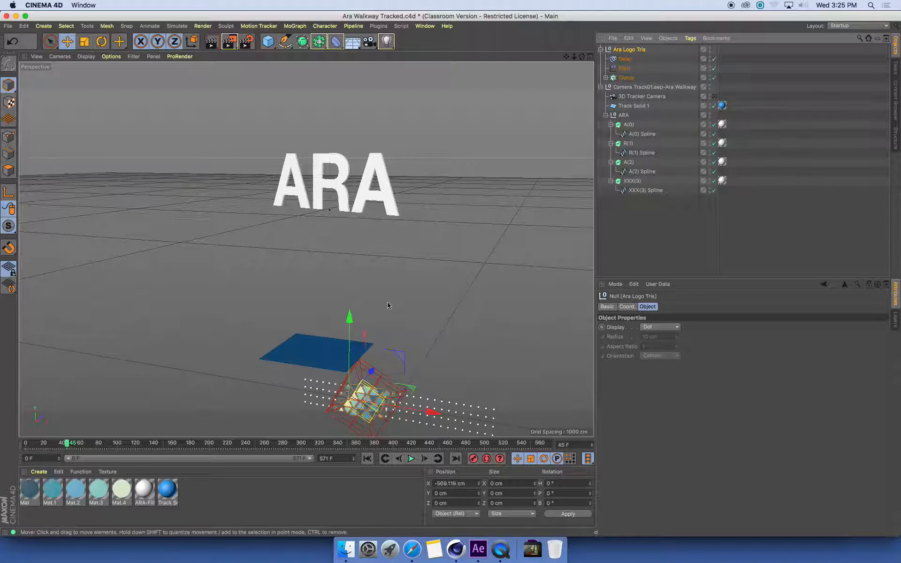
{"action": "left_click", "coordinate": [66, 47]}
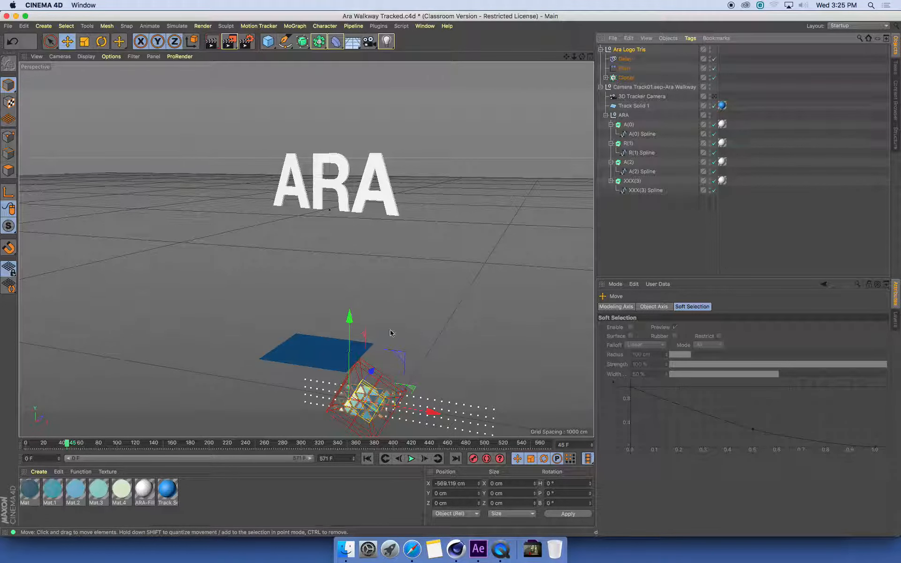
{"action": "left_click_drag", "start_coordinate": [350, 319], "coordinate": [361, 161]}
{"action": "left_click_drag", "start_coordinate": [434, 243], "coordinate": [372, 238]}
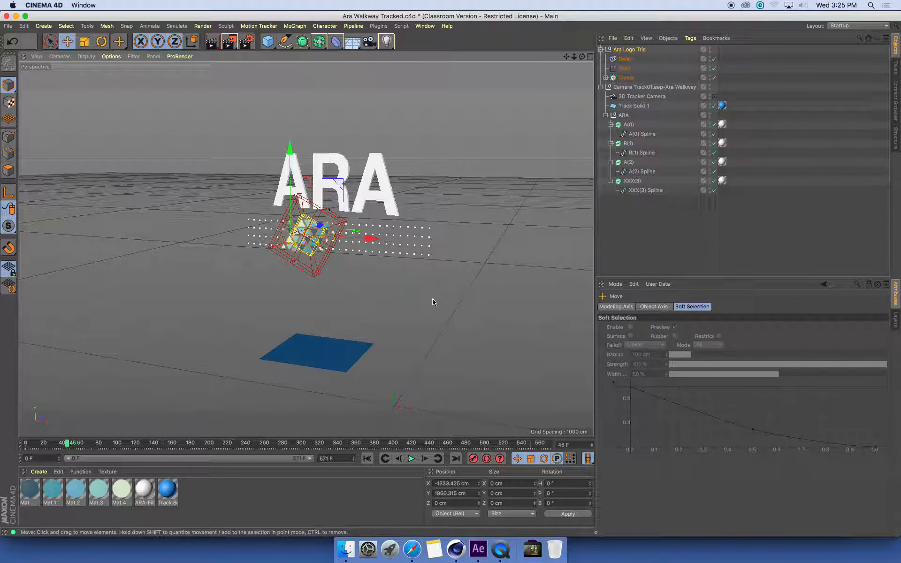
{"action": "left_click_drag", "start_coordinate": [405, 276], "coordinate": [389, 273], "text": "alt"}
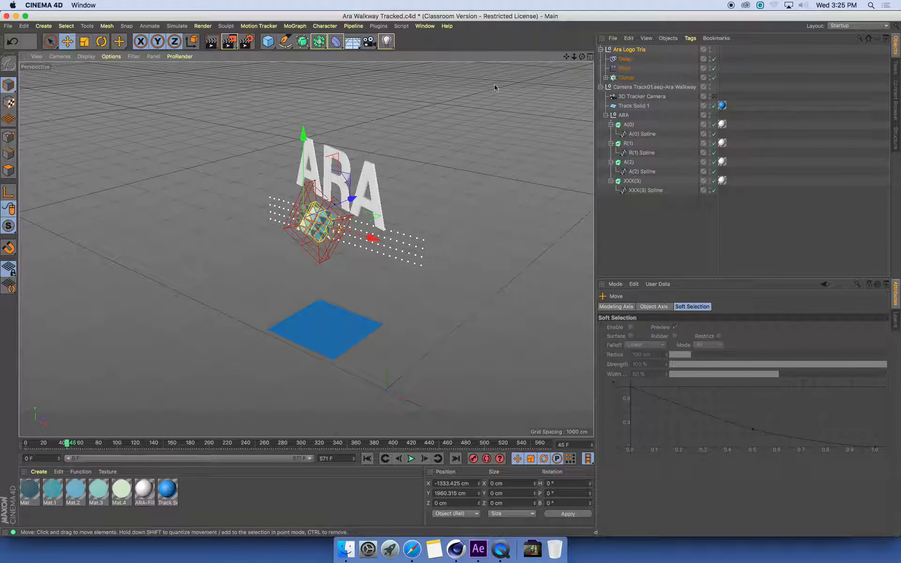
Rotate the Ara Logo Tris null in the Top view to a heading of about -21.5°, following the angle of the ARA text.
{"action": "left_click", "coordinate": [590, 57]}
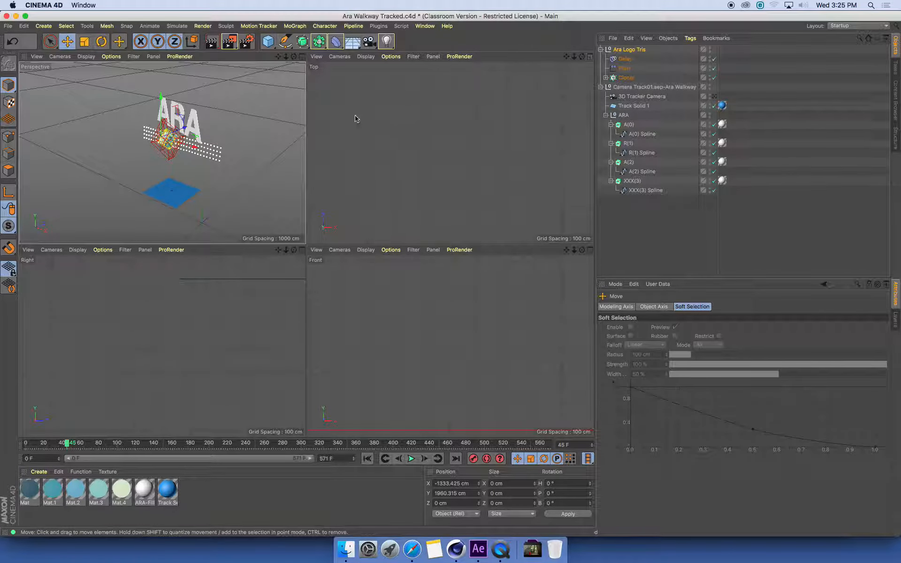
{"action": "left_click", "coordinate": [430, 129]}
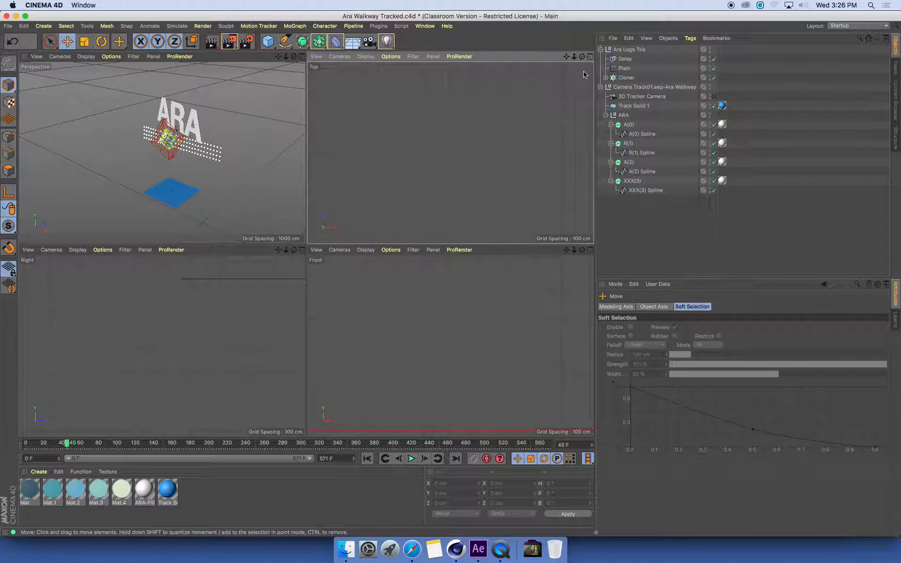
{"action": "left_click", "coordinate": [591, 57]}
{"action": "right_click_drag", "start_coordinate": [358, 249], "coordinate": [321, 252], "text": "alt"}
{"action": "middle_click_drag", "start_coordinate": [322, 253], "coordinate": [285, 297], "text": "alt"}
{"action": "right_click_drag", "start_coordinate": [285, 296], "coordinate": [343, 299], "text": "alt"}
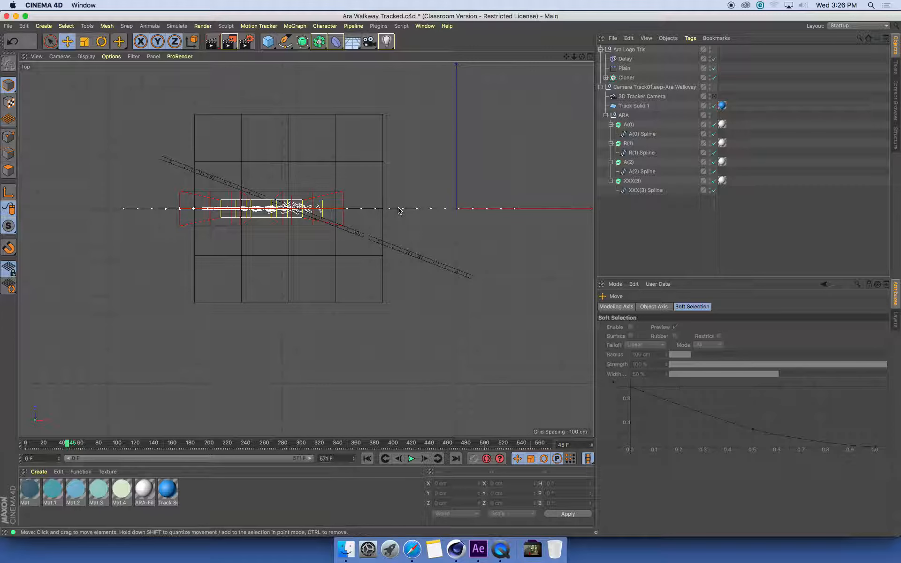
{"action": "left_click", "coordinate": [639, 49]}
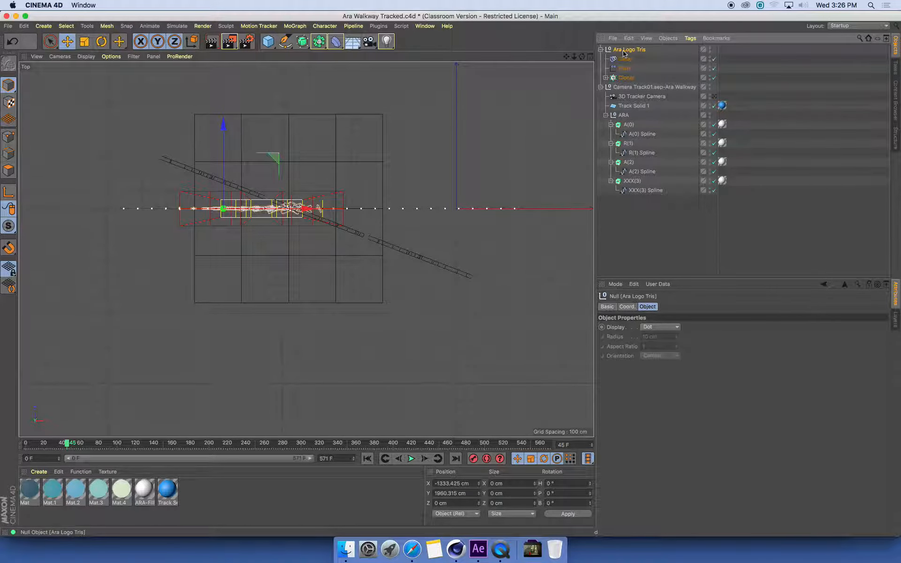
{"action": "left_click", "coordinate": [101, 41]}
{"action": "left_click_drag", "start_coordinate": [257, 179], "coordinate": [269, 187]}
Line the Ara Logo Tris null up with the ARA text at about -21.1° heading and place it just in front, at about Z 11 cm.
{"action": "left_click", "coordinate": [67, 41]}
{"action": "scroll", "coordinate": [265, 179], "scroll_direction": "up", "scroll_amount": 5}
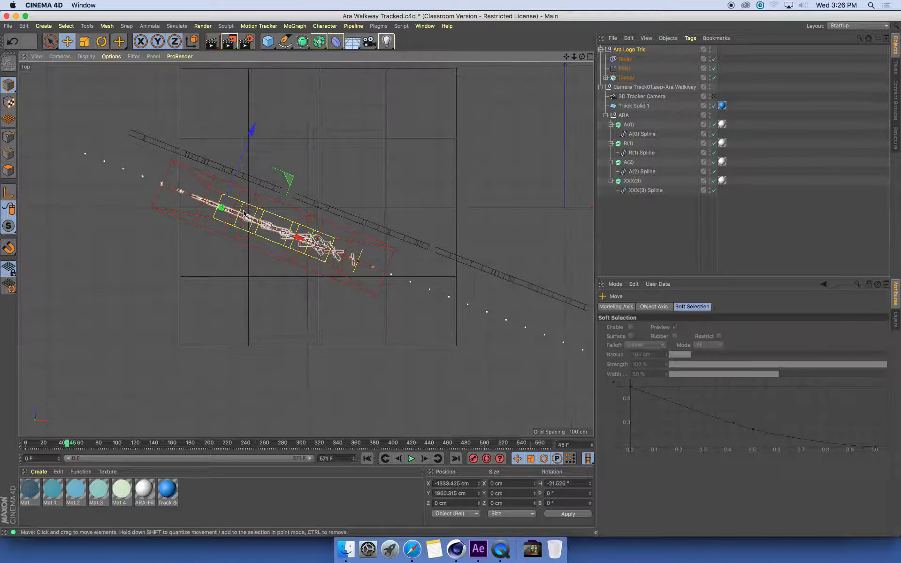
{"action": "left_click_drag", "start_coordinate": [264, 180], "coordinate": [268, 143]}
{"action": "key", "text": "r"}
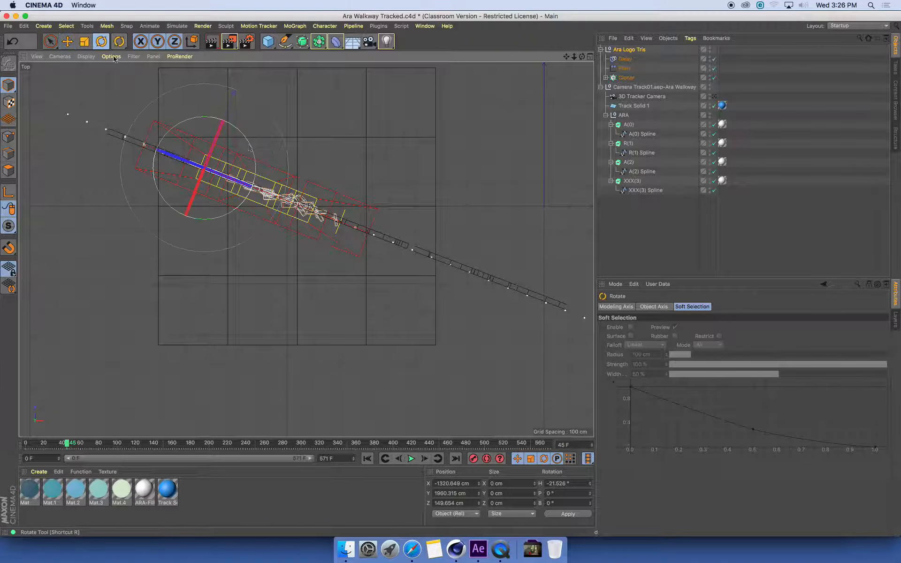
{"action": "left_click_drag", "start_coordinate": [257, 161], "coordinate": [257, 162]}
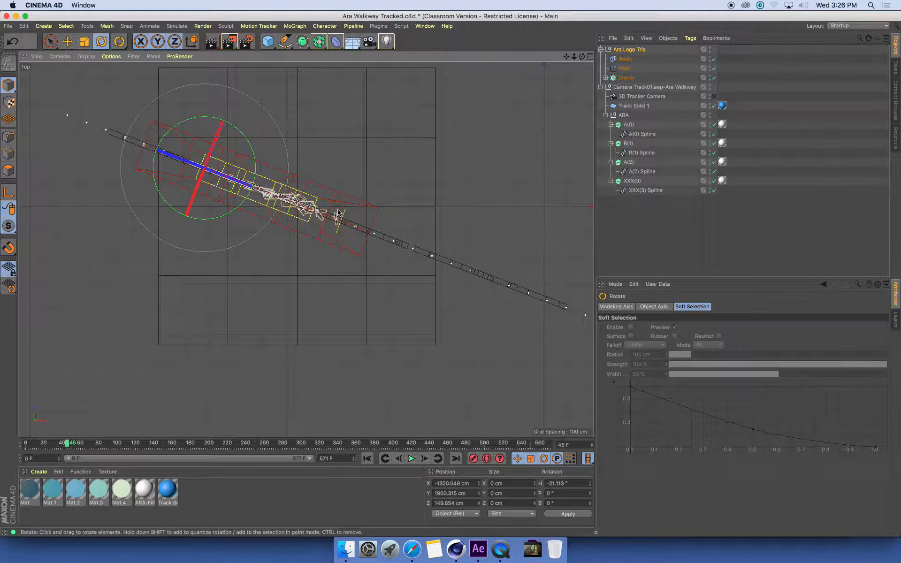
{"action": "left_click", "coordinate": [67, 42]}
{"action": "left_click_drag", "start_coordinate": [271, 141], "coordinate": [264, 177]}
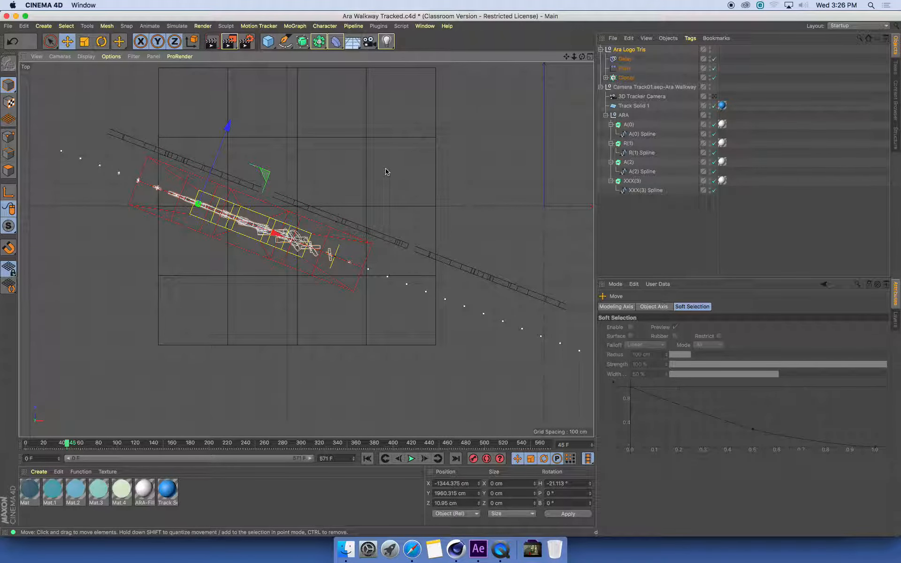
Examine the logo's placement relative to the ARA text in the Front view at frame 69.
{"action": "left_click", "coordinate": [591, 57]}
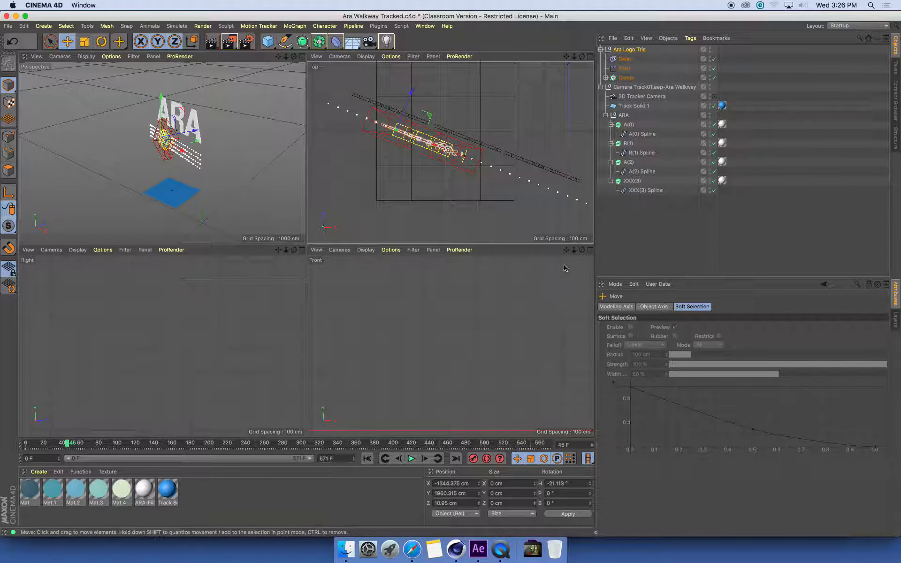
{"action": "left_click", "coordinate": [591, 250]}
{"action": "right_click_drag", "start_coordinate": [362, 221], "coordinate": [206, 226], "text": "alt"}
{"action": "scroll", "coordinate": [263, 231], "scroll_direction": "up", "scroll_amount": 3}
{"action": "middle_click_drag", "start_coordinate": [311, 209], "coordinate": [270, 275], "text": "alt"}
{"action": "scroll", "coordinate": [271, 275], "scroll_direction": "up", "scroll_amount": 12}
{"action": "middle_click_drag", "start_coordinate": [333, 267], "coordinate": [237, 320], "text": "alt"}
{"action": "scroll", "coordinate": [238, 323], "scroll_direction": "up", "scroll_amount": 10}
{"action": "middle_click_drag", "start_coordinate": [270, 304], "coordinate": [269, 304], "text": "alt"}
{"action": "mouse_move", "coordinate": [75, 444]}
{"action": "left_mouse_down"}
{"action": "mouse_move", "coordinate": [110, 443]}
{"action": "mouse_move", "coordinate": [53, 442]}
{"action": "mouse_move", "coordinate": [88, 443]}
{"action": "left_mouse_up"}
{"action": "scroll", "coordinate": [329, 302], "scroll_direction": "down", "scroll_amount": 3}
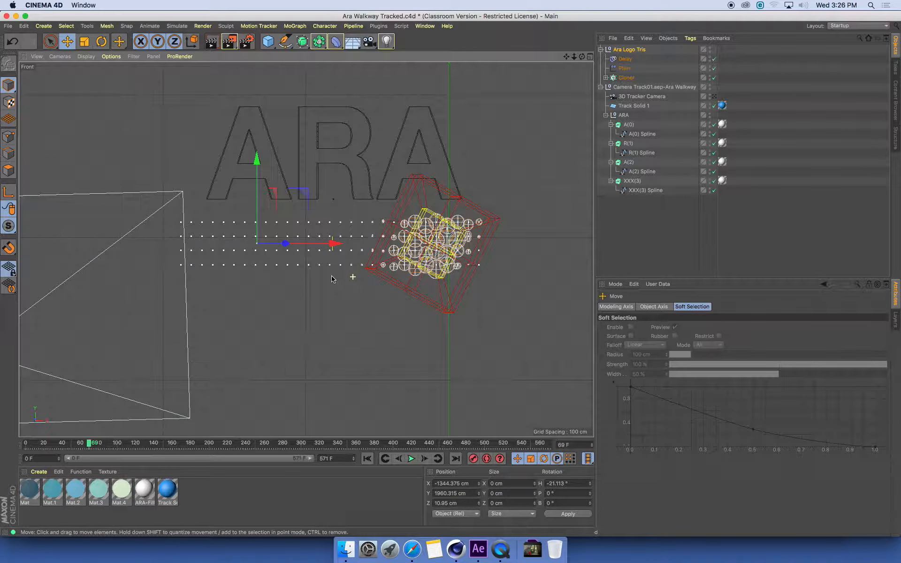
Return to the full perspective view, look through the 3D Tracker Camera again and clear the selection.
{"action": "left_click", "coordinate": [590, 56]}
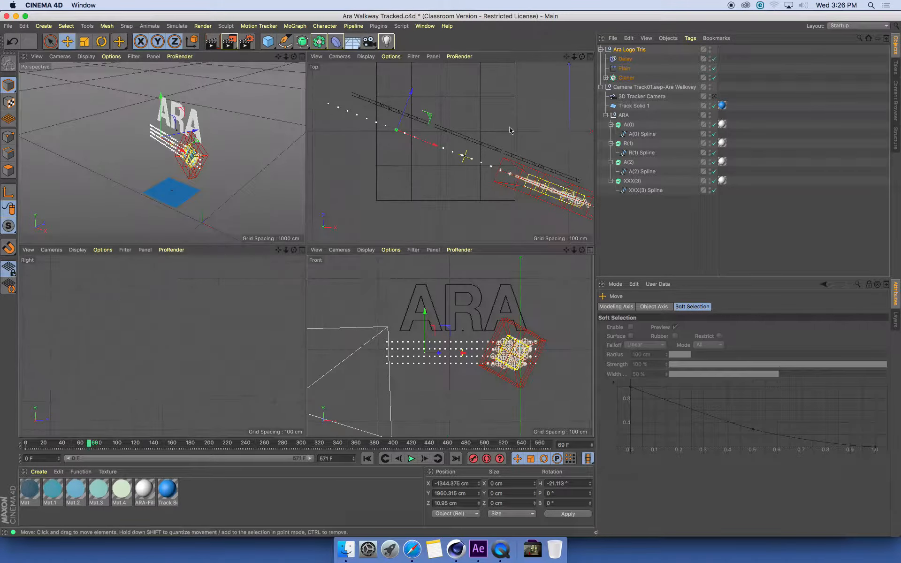
{"action": "left_click", "coordinate": [301, 57]}
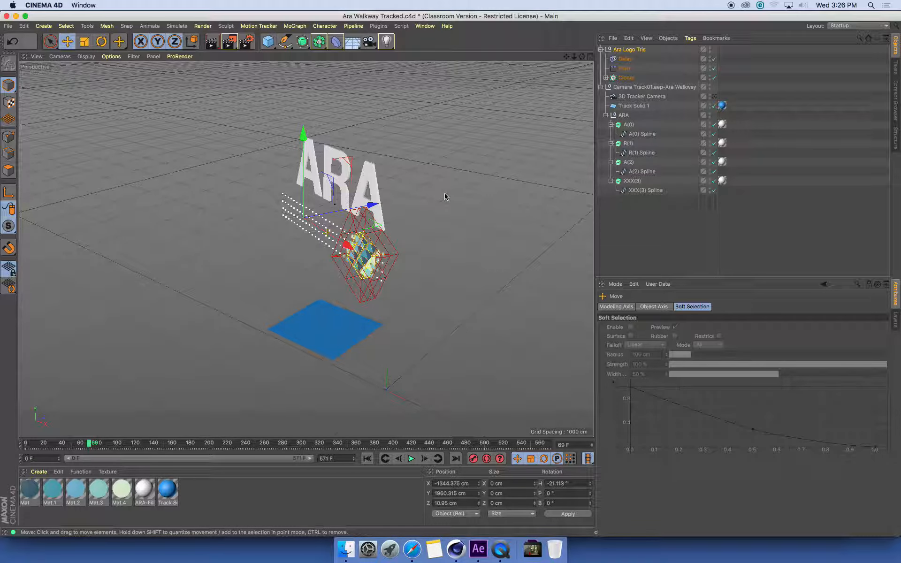
{"action": "left_click_drag", "start_coordinate": [509, 157], "coordinate": [459, 153], "text": "alt"}
{"action": "left_click", "coordinate": [714, 96]}
{"action": "left_click", "coordinate": [507, 265]}
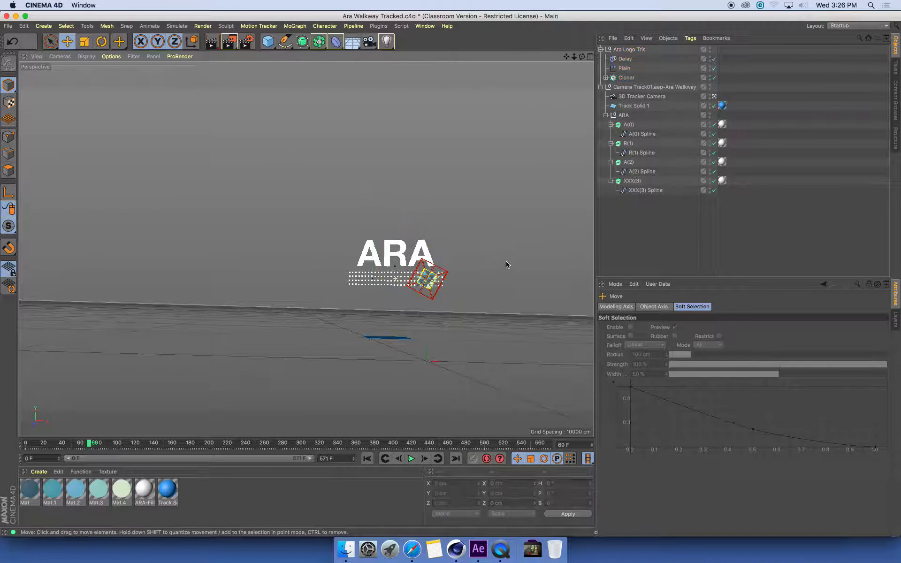
Compare the first frame with the Ara Walkway composition in After Effects, and return to Cinema 4D to play the animation.
{"action": "left_click", "coordinate": [367, 459]}
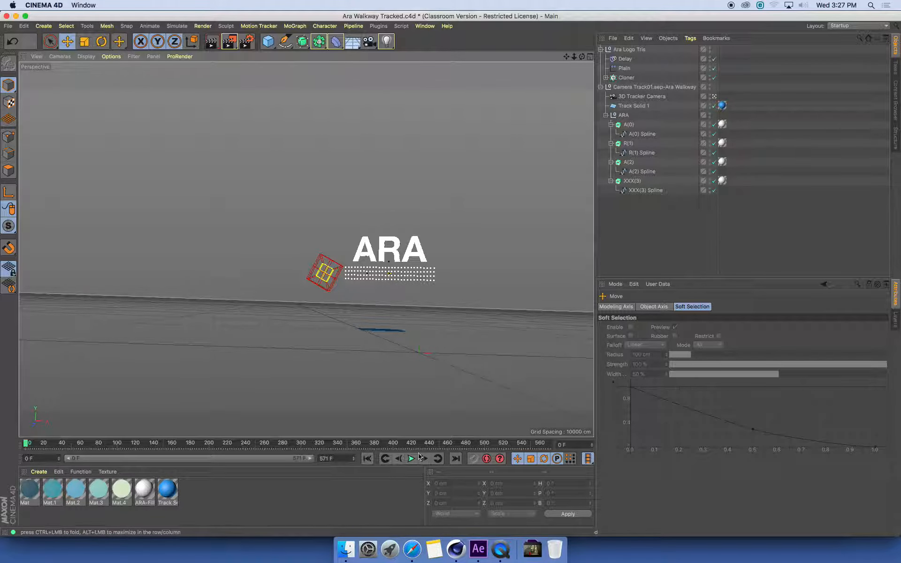
{"action": "left_click", "coordinate": [478, 549]}
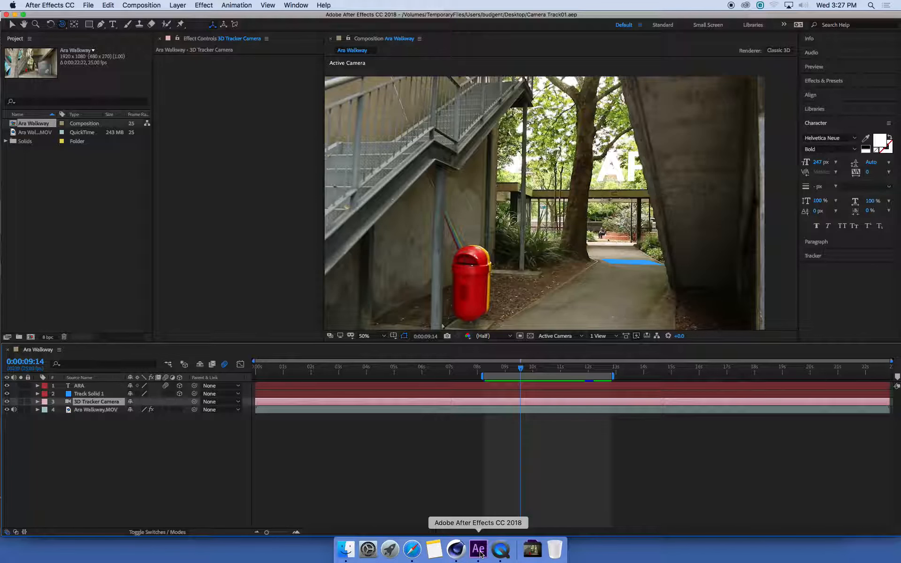
{"action": "key", "text": "Home"}
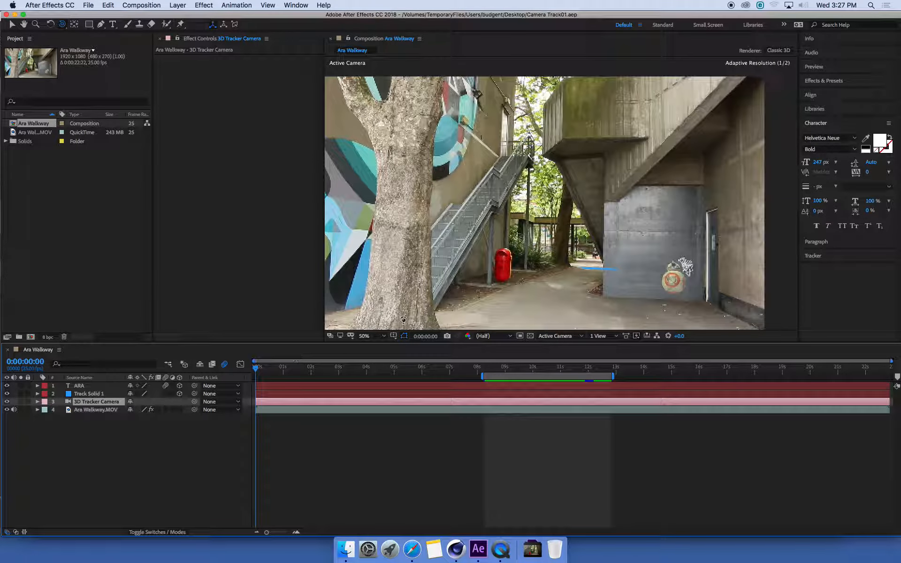
{"action": "left_click", "coordinate": [456, 550]}
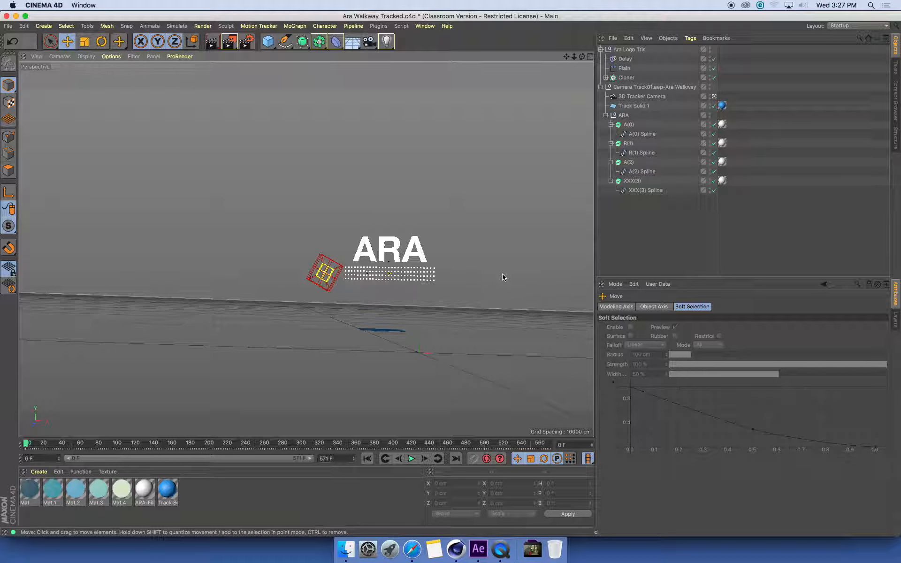
{"action": "left_click", "coordinate": [411, 459]}
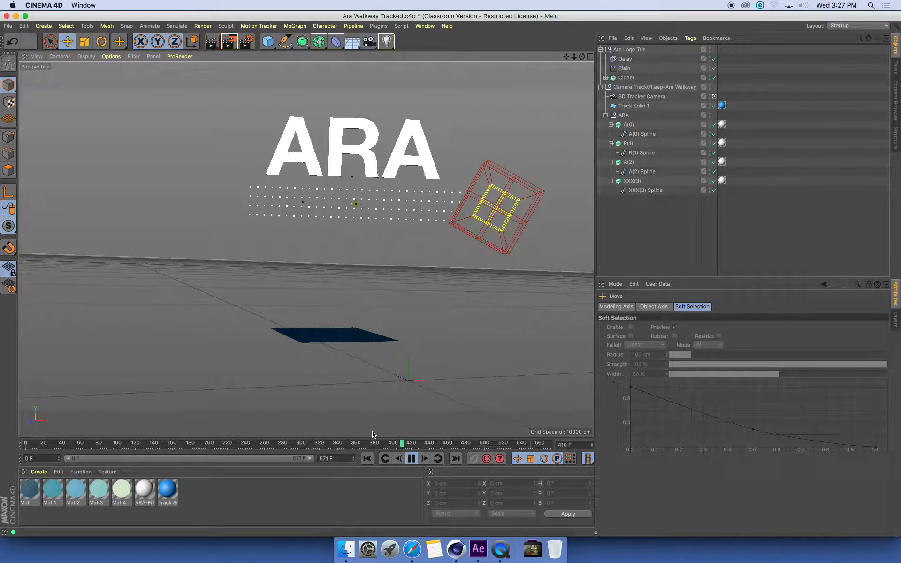
Stop the playback and scrub between frames 419 and 317 to check the logo animation beside the ARA text.
{"action": "left_click", "coordinate": [419, 444]}
{"action": "left_click", "coordinate": [412, 459]}
{"action": "left_click_drag", "start_coordinate": [418, 444], "coordinate": [410, 444]}
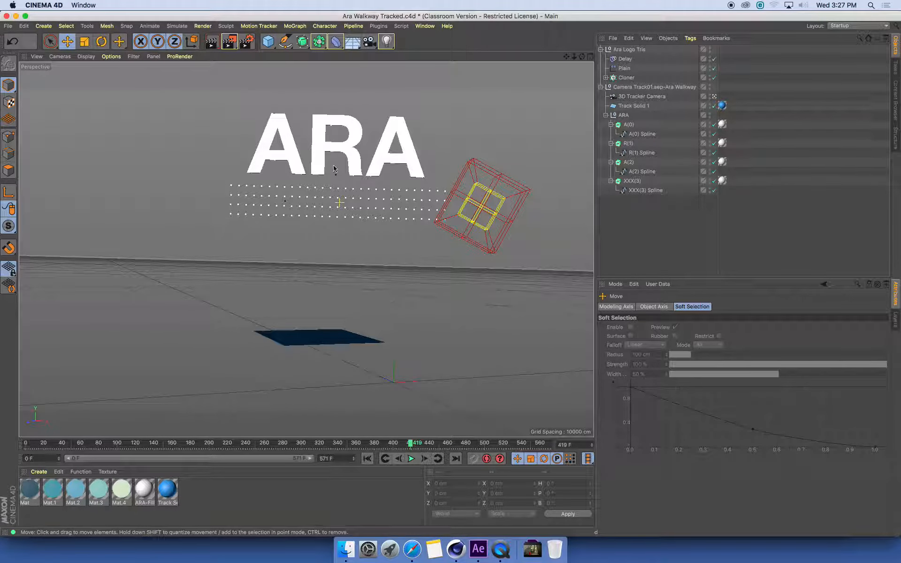
{"action": "left_click_drag", "start_coordinate": [405, 439], "coordinate": [398, 444]}
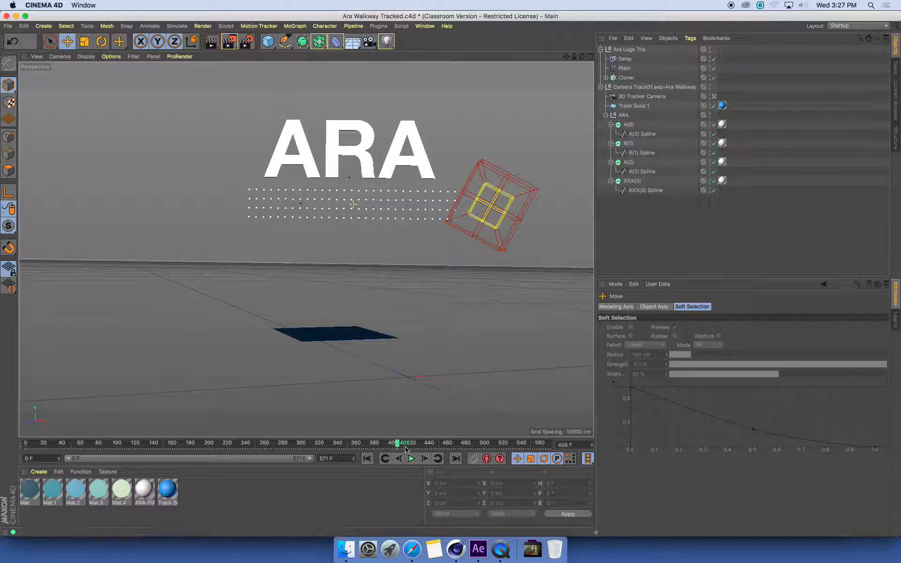
{"action": "left_click_drag", "start_coordinate": [398, 443], "coordinate": [317, 461]}
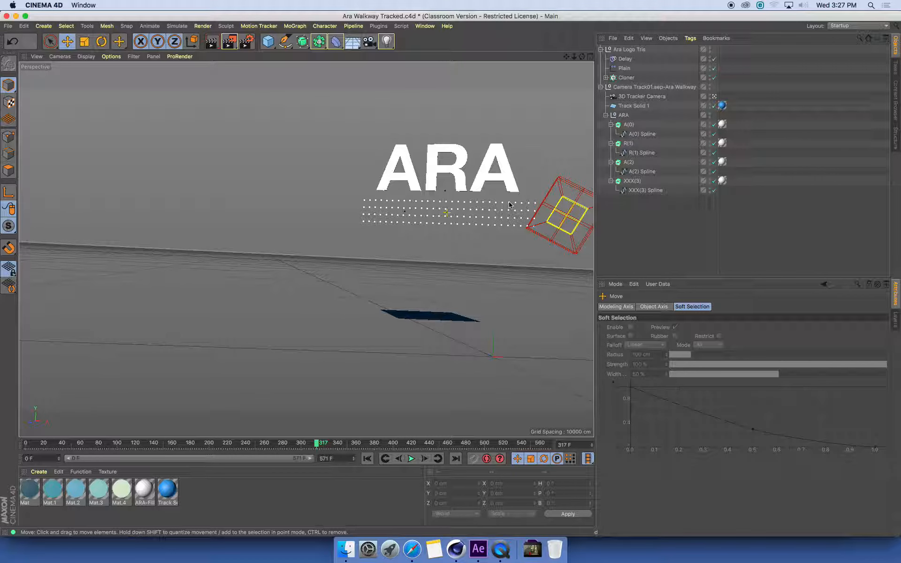
Select the Plain effector and scrub back to frame 30 to examine its movement along the animation path.
{"action": "left_click", "coordinate": [626, 69]}
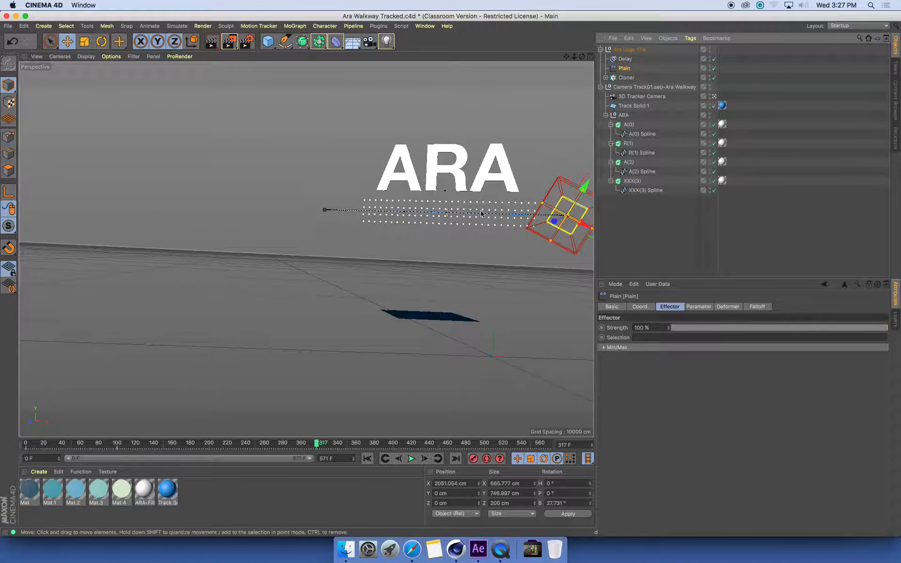
{"action": "left_click_drag", "start_coordinate": [320, 444], "coordinate": [54, 449]}
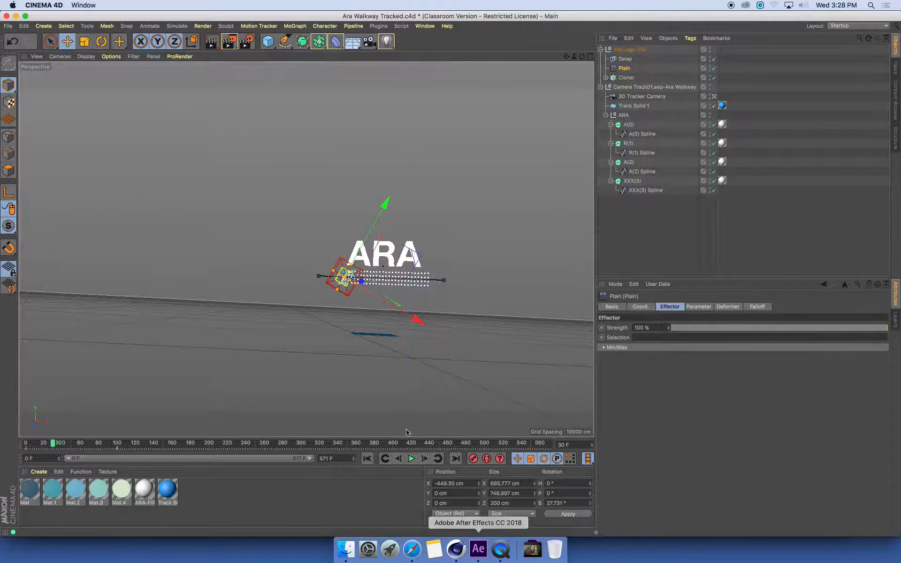
Switch to After Effects and scrub the Ara Walkway composition to 0:00:14:00 to examine when the ARA text comes into view.
{"action": "left_click", "coordinate": [478, 549]}
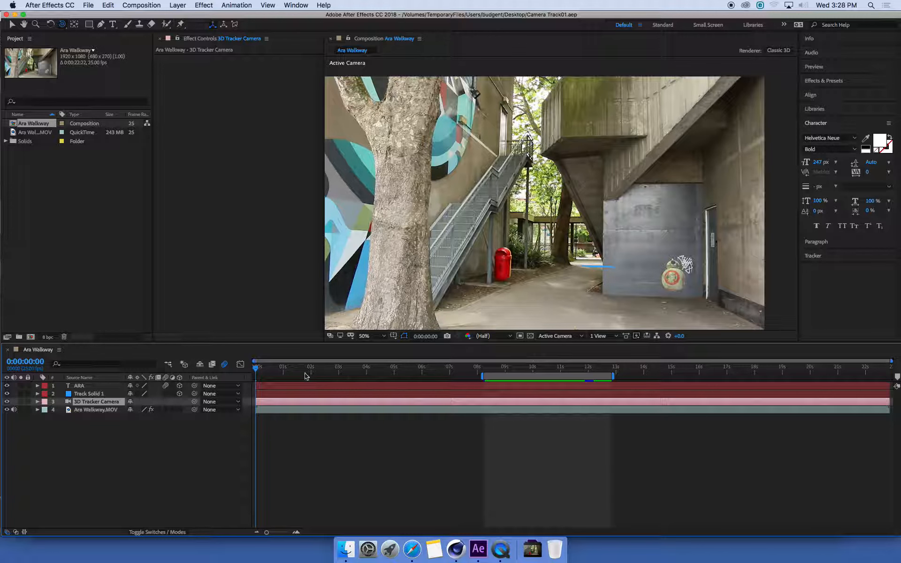
{"action": "left_click_drag", "start_coordinate": [257, 368], "coordinate": [644, 369]}
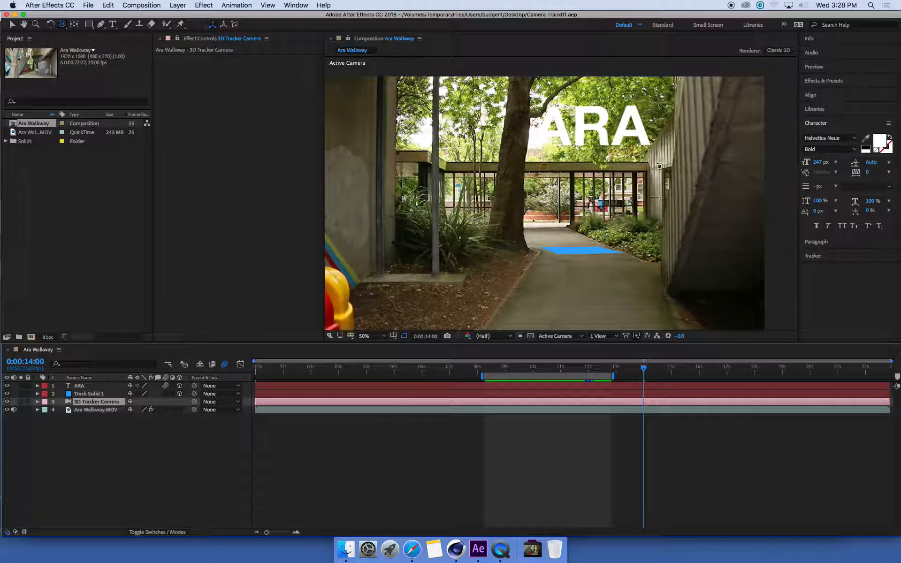
{"action": "mouse_move", "coordinate": [647, 368]}
{"action": "left_mouse_down"}
{"action": "mouse_move", "coordinate": [655, 370]}
{"action": "mouse_move", "coordinate": [644, 371]}
{"action": "left_mouse_up"}
Return to Cinema 4D and move the timeline to frame 350, matching the 14-second point of the composition.
{"action": "left_click", "coordinate": [455, 550]}
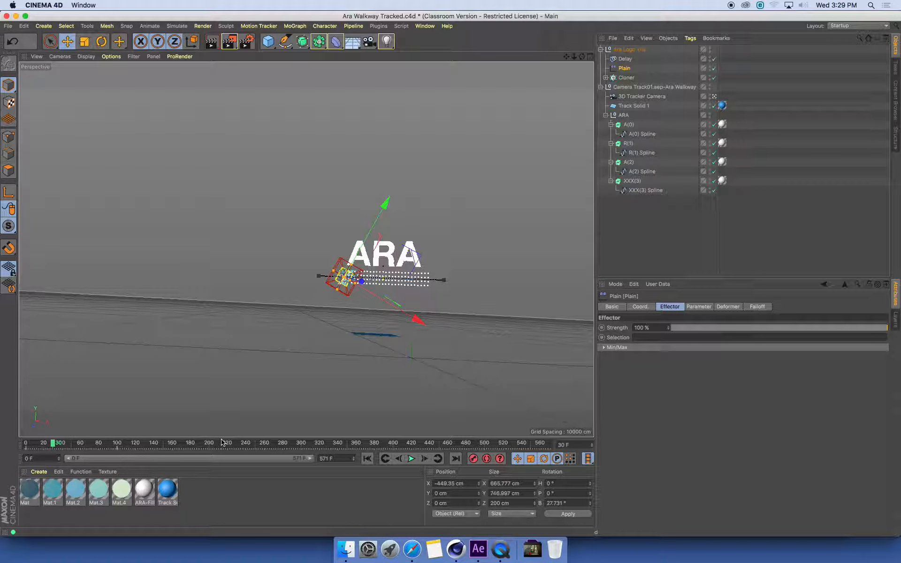
{"action": "left_click_drag", "start_coordinate": [320, 444], "coordinate": [347, 446]}
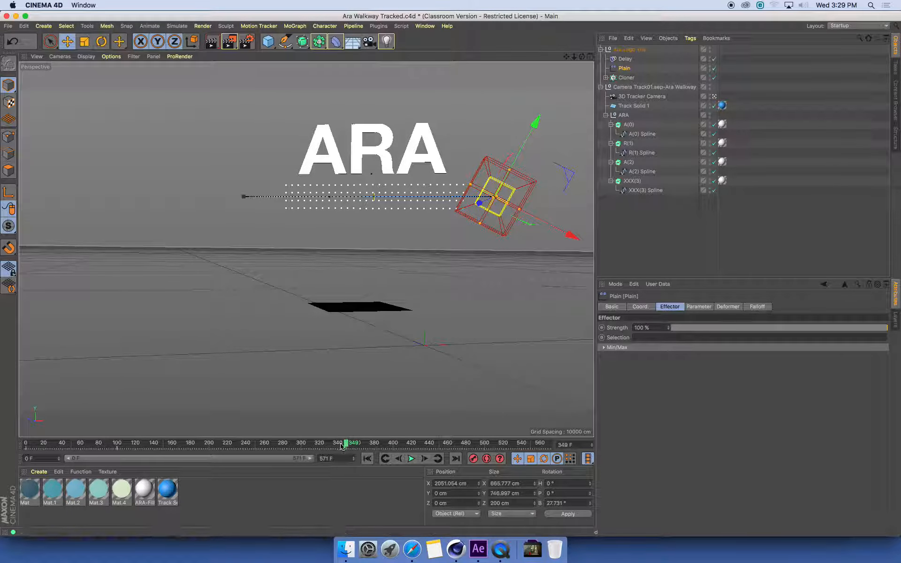
{"action": "left_click_drag", "start_coordinate": [347, 447], "coordinate": [347, 446]}
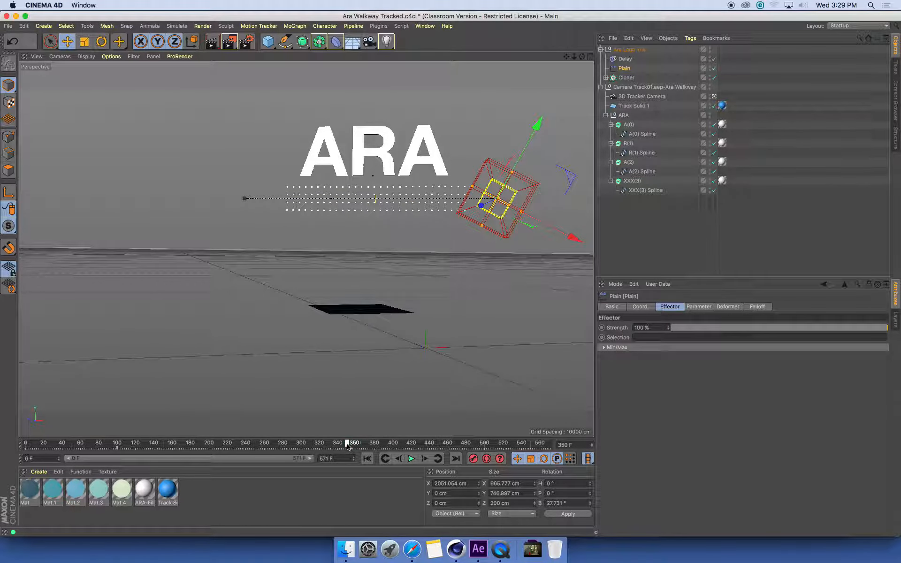